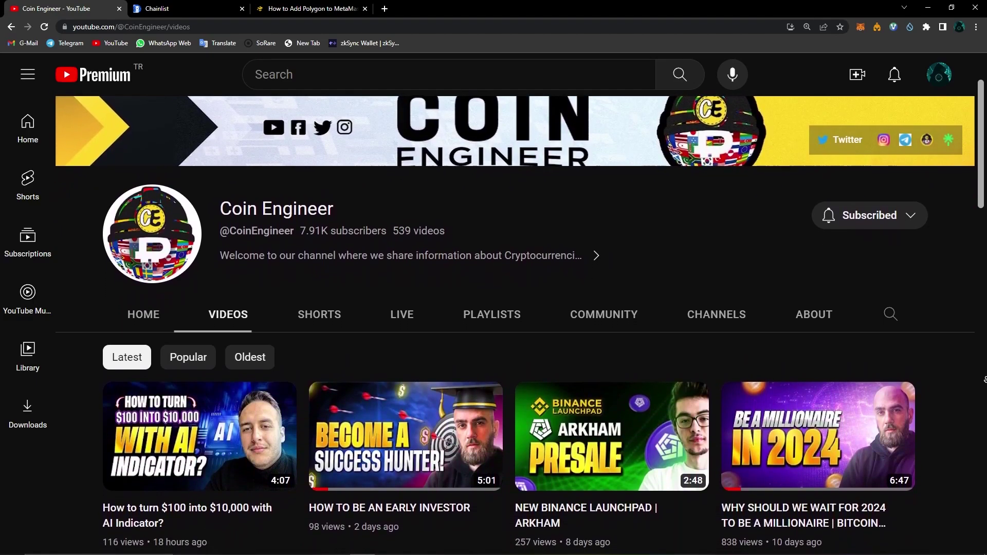
- Bring up the Binance Academy article's step 3 table with Polygon's Chain ID 137, MATIC, polygonscan explorer
scroll(985, 380, "down", 3)
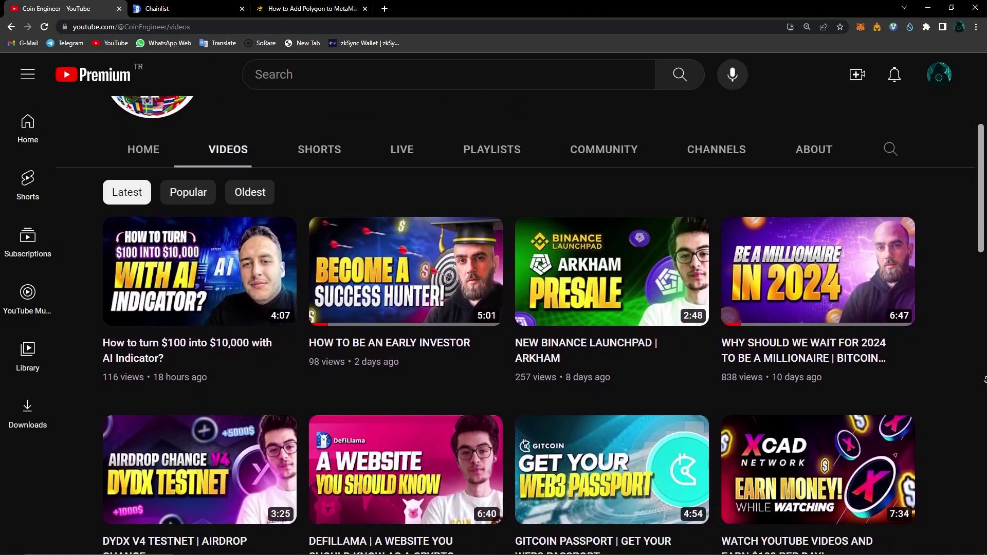
scroll(985, 379, "down", 1)
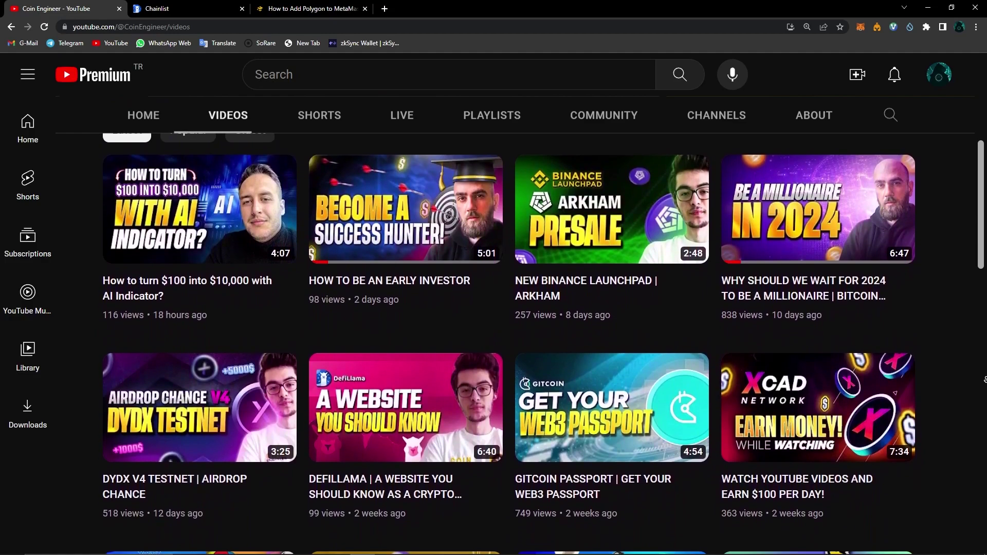
scroll(984, 380, "down", 1)
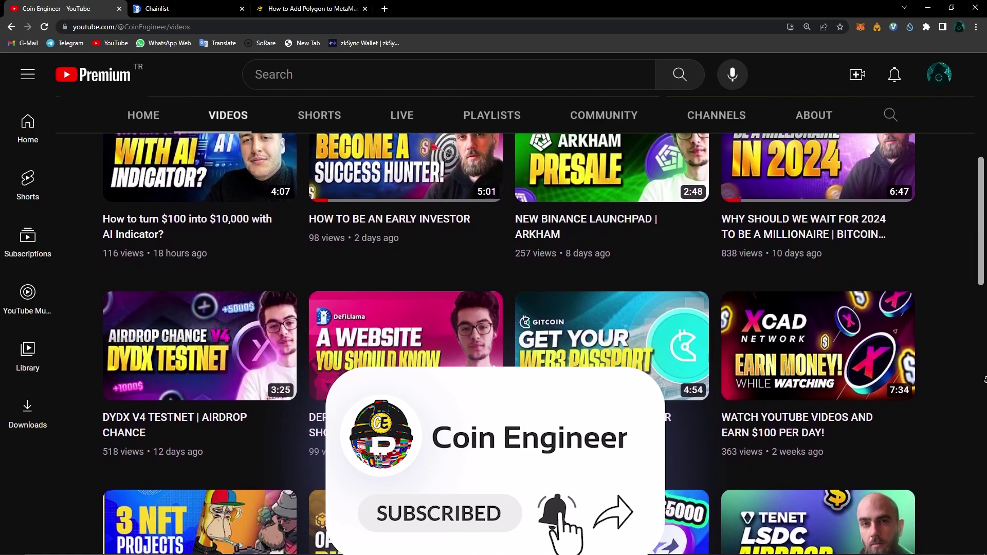
scroll(985, 380, "down", 1)
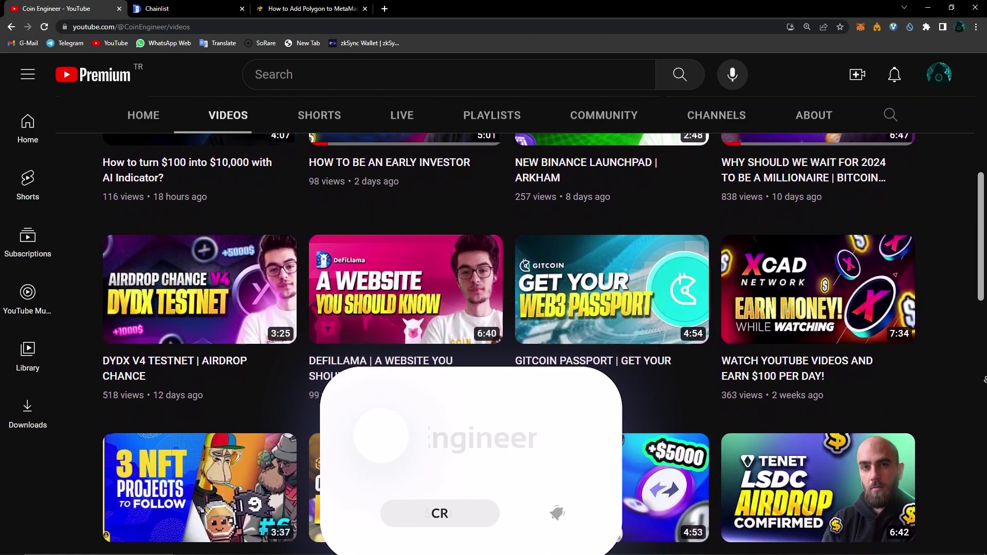
scroll(985, 380, "down", 3)
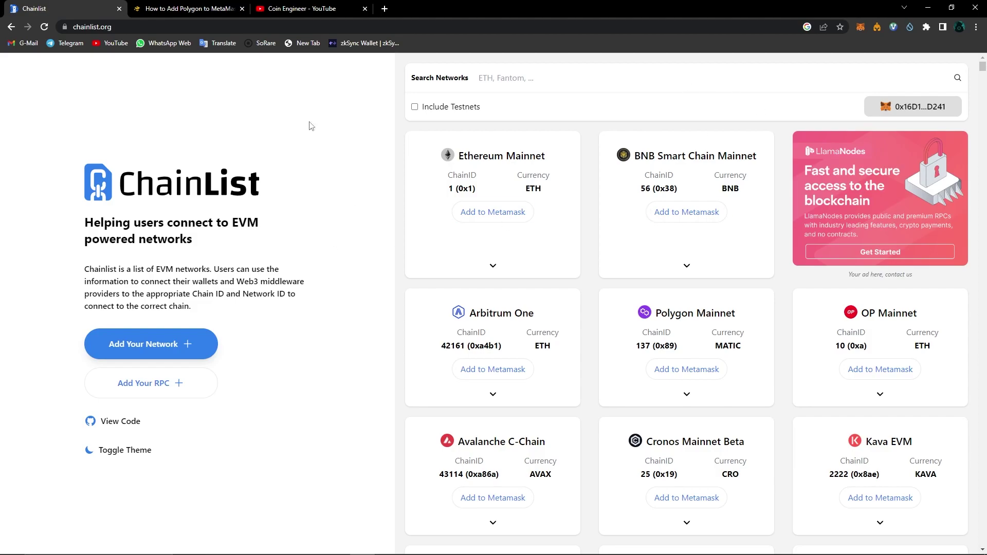
left_click(185, 9)
scroll(624, 337, "down", 1)
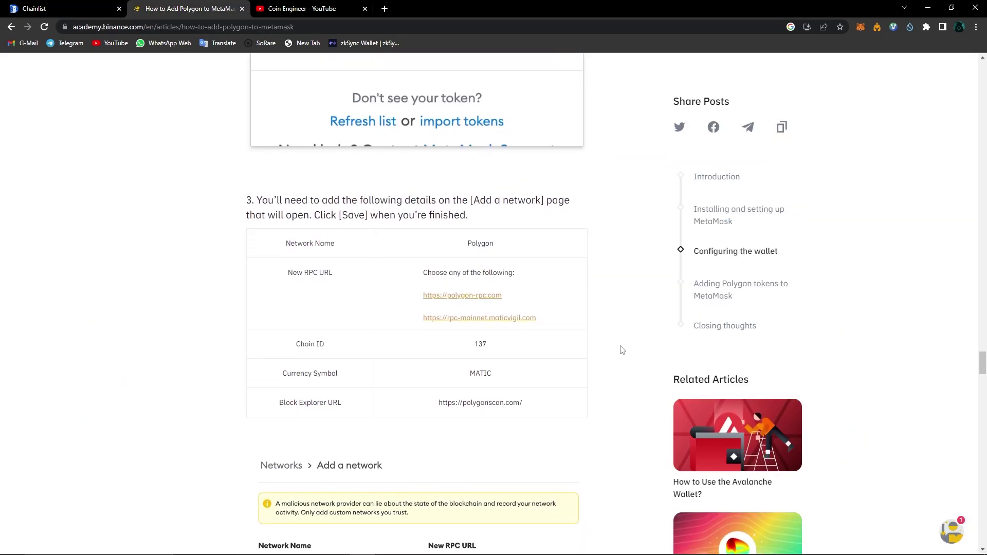
scroll(720, 298, "up", 1)
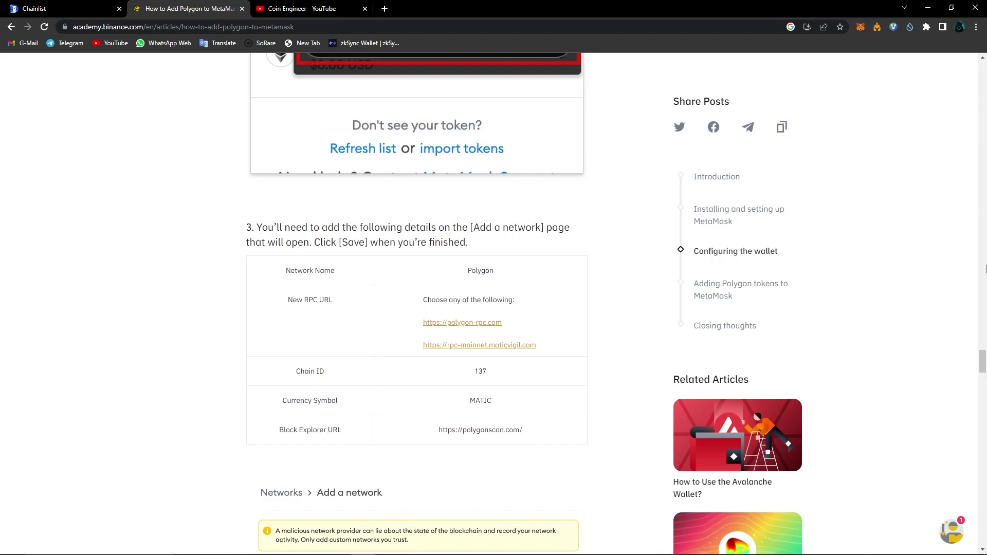
- Open MetaMask Settings › Networks › Add a network to see popular custom networks
left_click(861, 26)
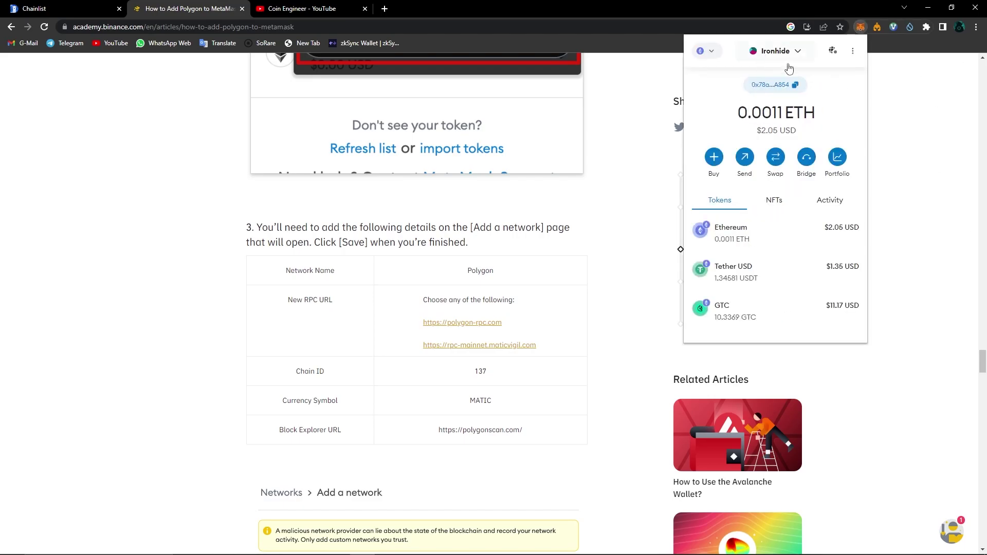
left_click(853, 52)
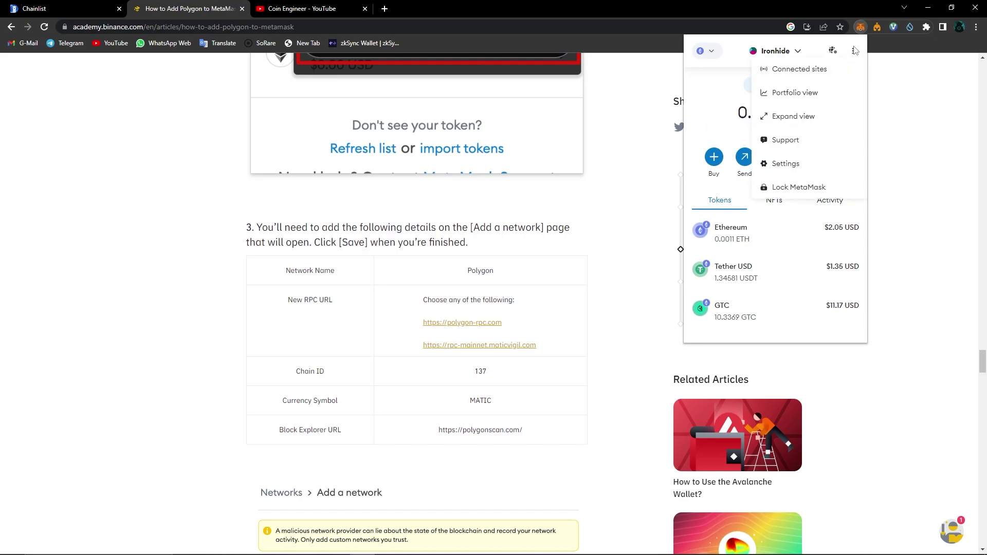
left_click(799, 165)
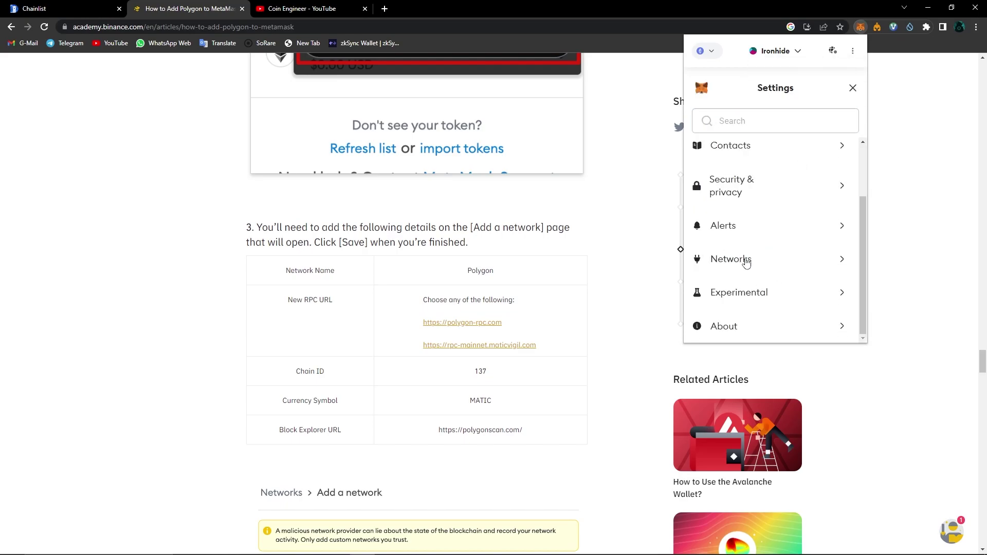
left_click(746, 260)
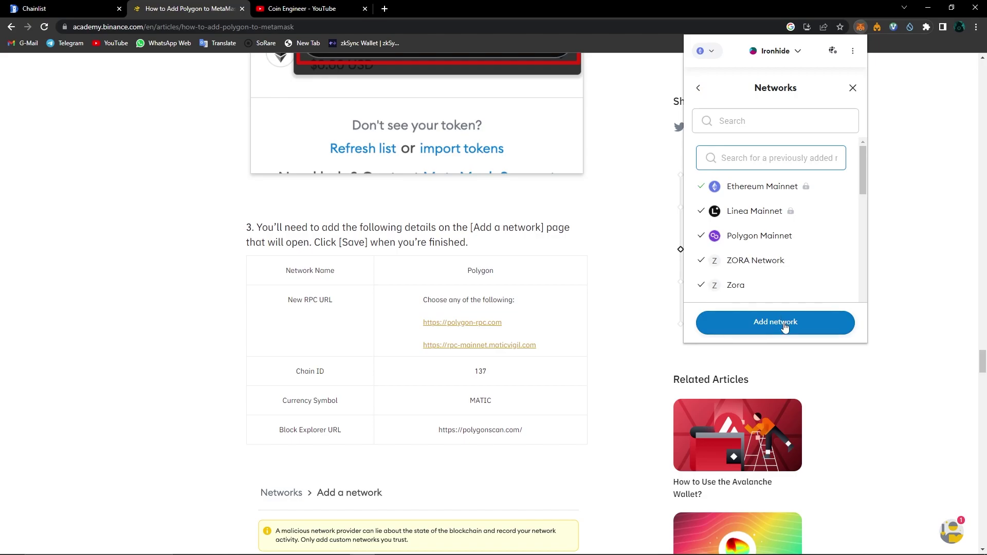
left_click(782, 326)
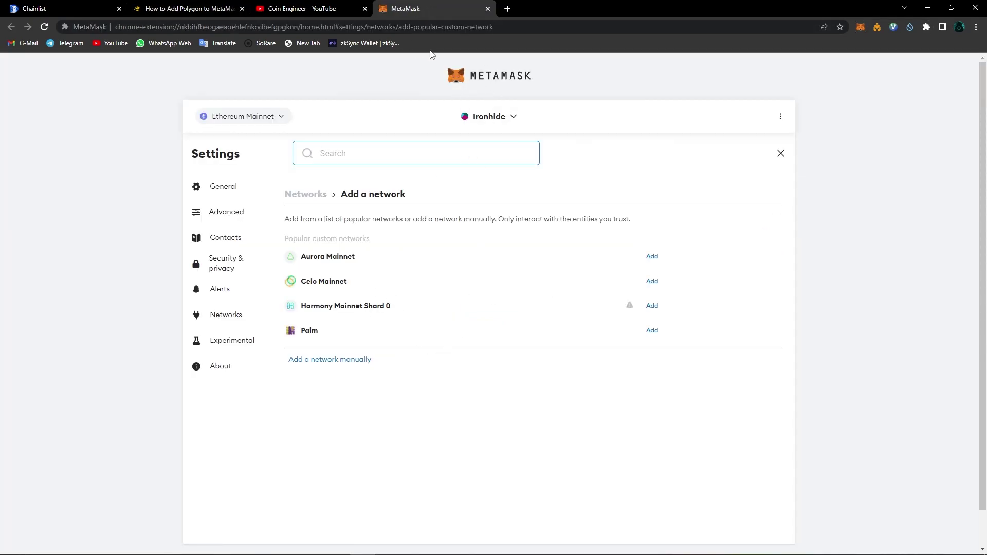
- Start a manual network entry and copy the network name Polygon from the article's table
left_click(348, 364)
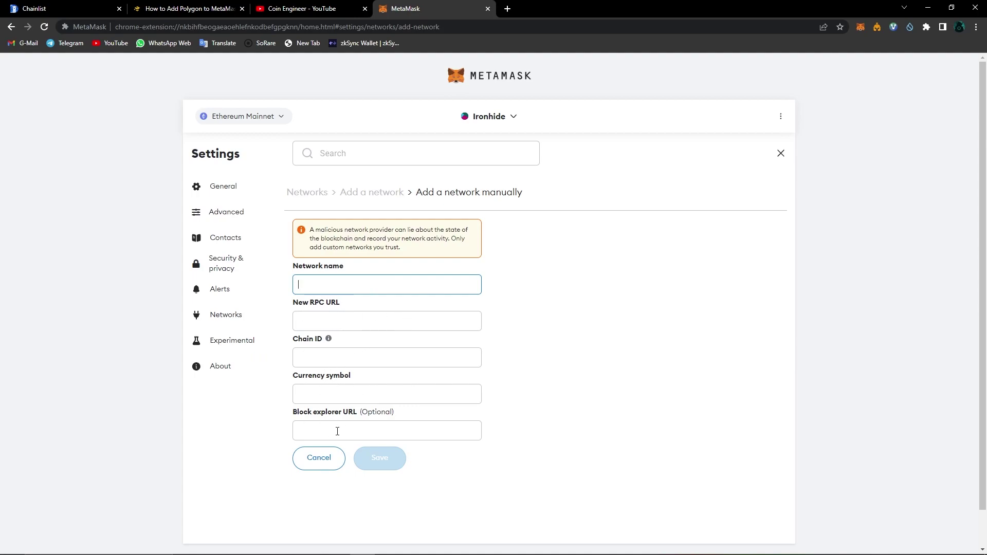
key("ctrl+2")
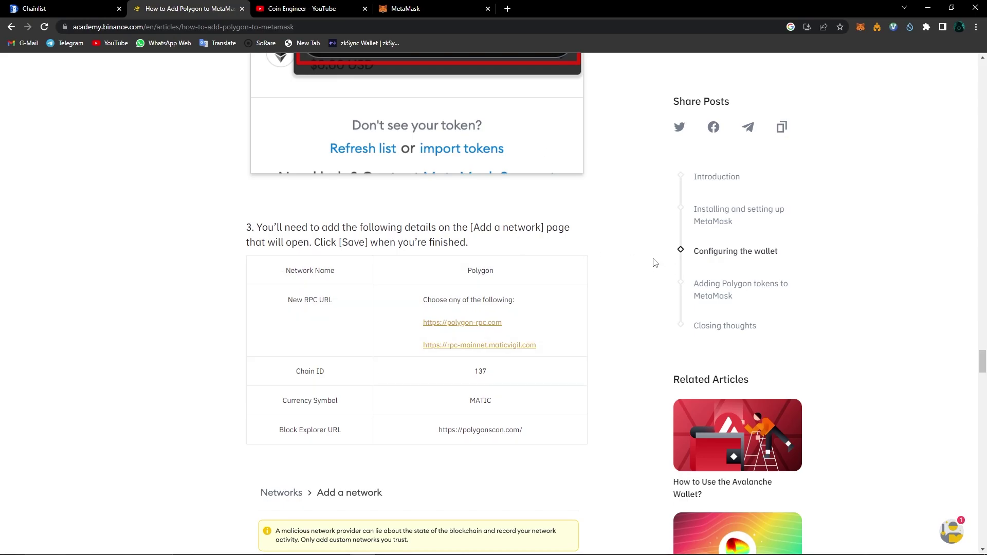
left_click_drag(503, 271, 466, 270)
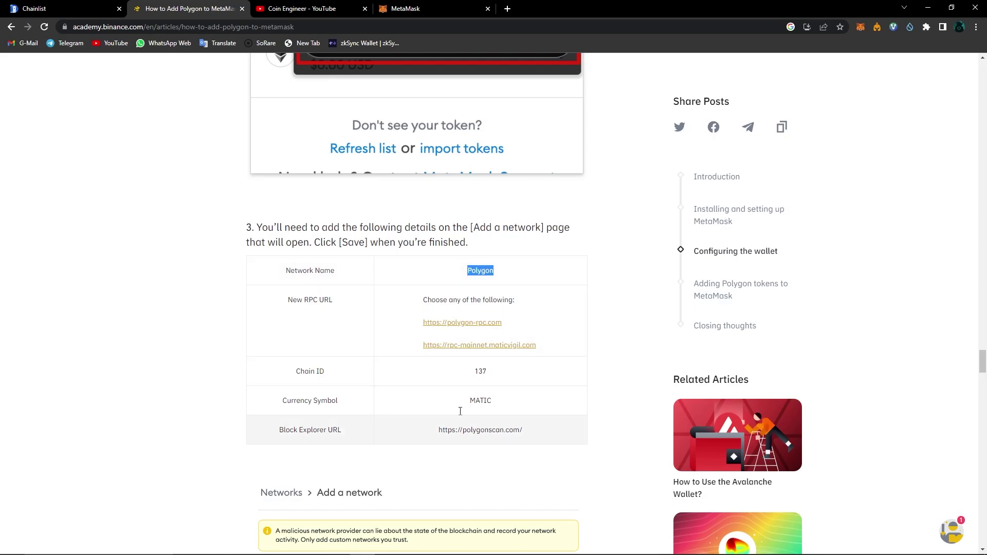
key("ctrl+Tab")
key("ctrl+Tab")
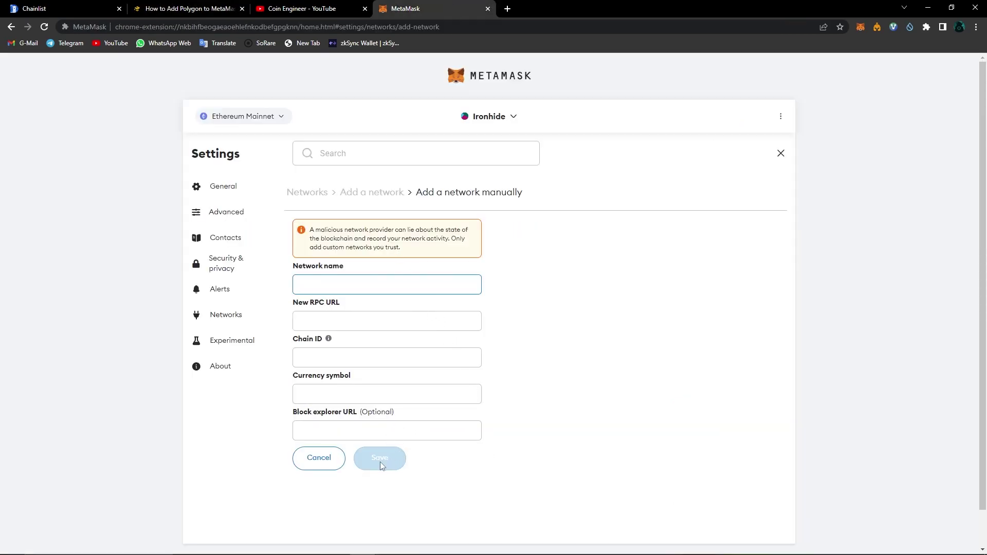
- Switch MetaMask's active network to Polygon Mainnet and close the MetaMask settings tab
left_click(781, 154)
left_click(270, 125)
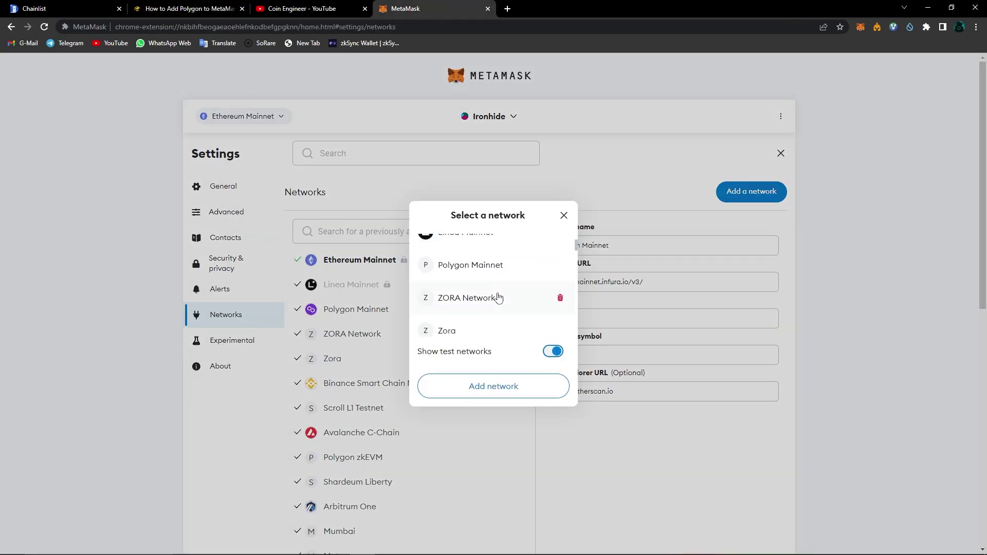
left_click(260, 111)
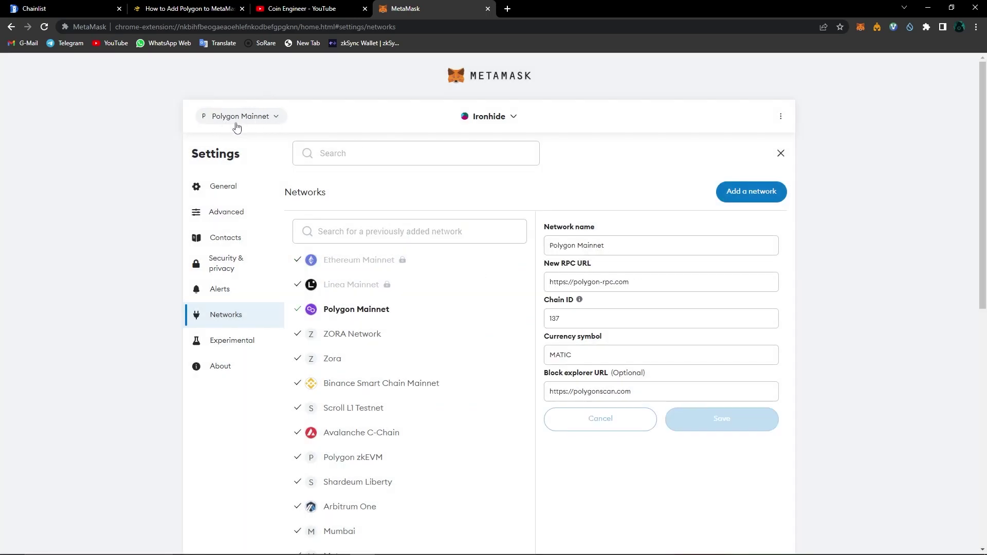
key("ctrl+w")
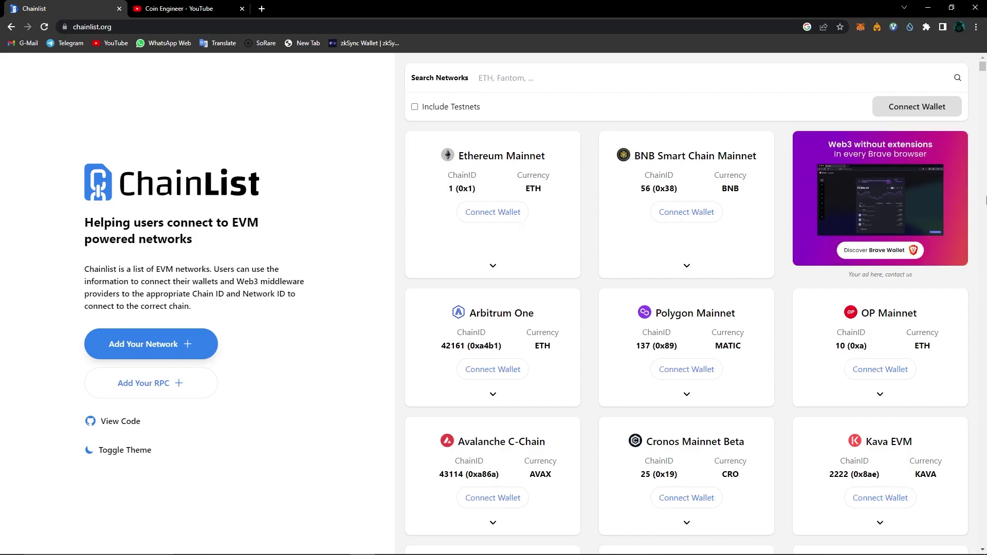
- Connect MetaMask to chainlist.org and enable Include Testnets in the network list
left_click(918, 108)
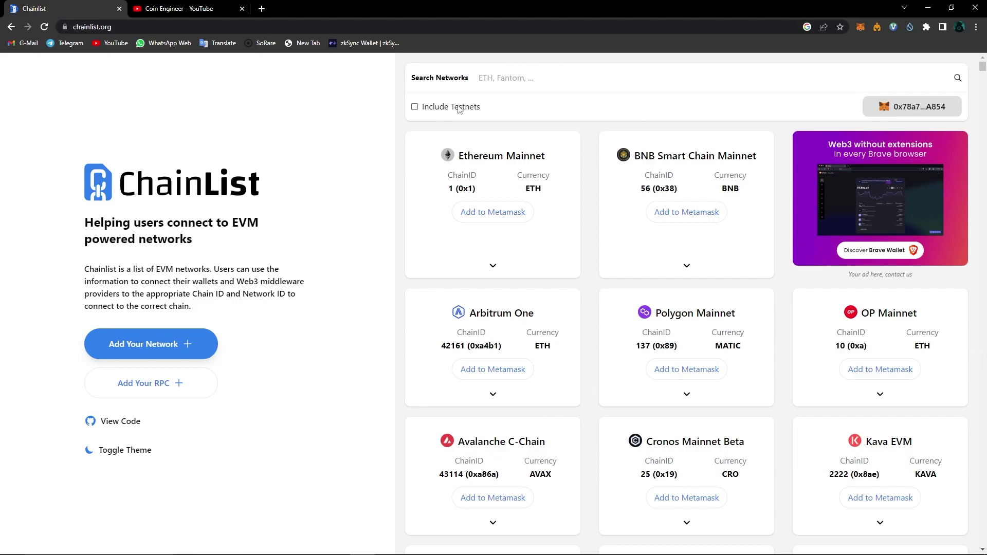
left_click(414, 107)
left_click(420, 114)
- Add Moonriver (chain ID 1285, MOVR) from its ChainList card and approve it in MetaMask
scroll(566, 196, "down", 6)
scroll(515, 278, "down", 11)
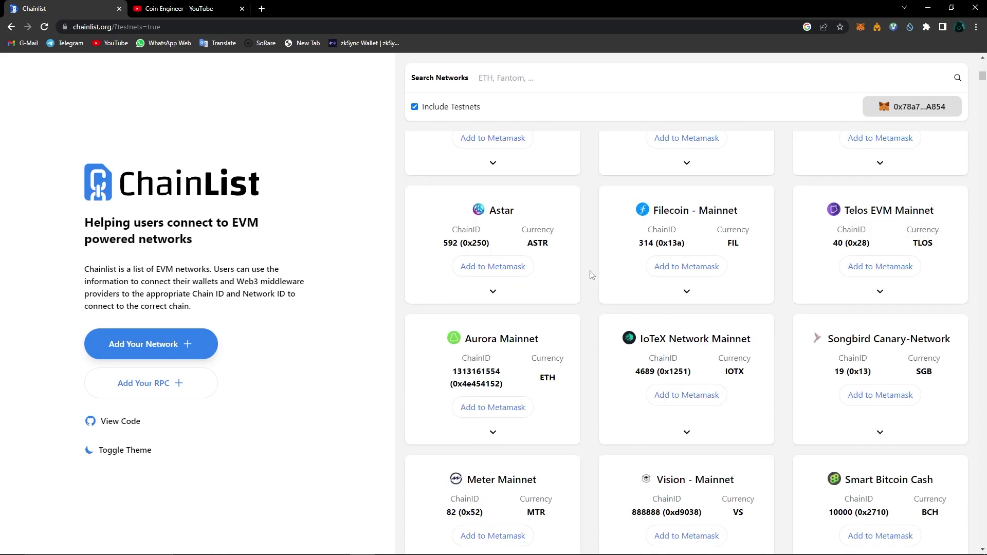
scroll(592, 274, "down", 2)
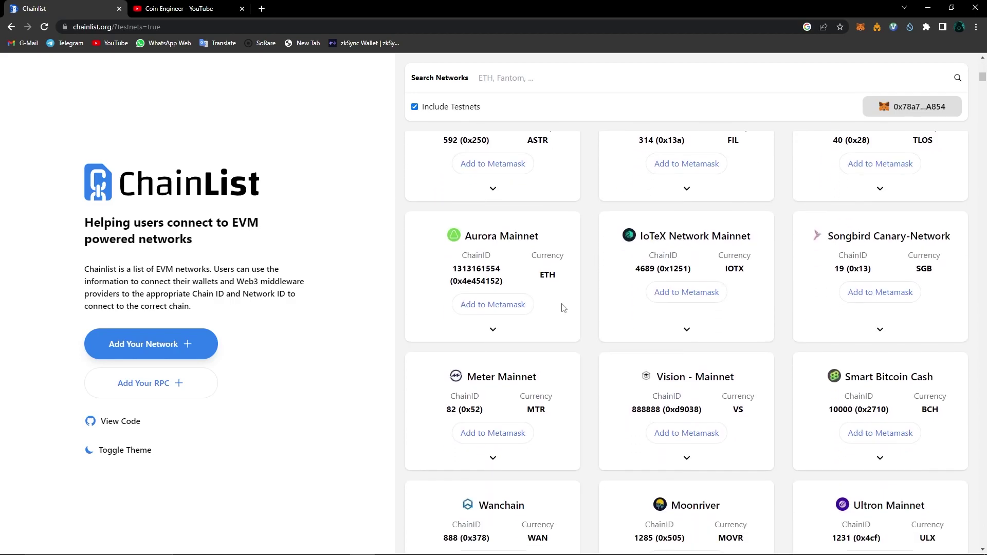
scroll(590, 278, "down", 5)
scroll(591, 278, "down", 3)
scroll(669, 259, "up", 2)
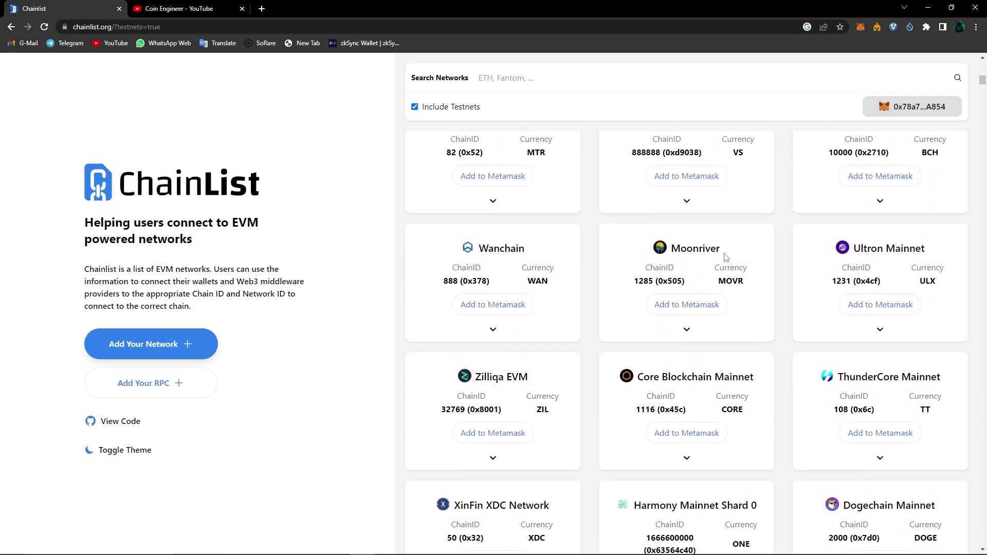
left_click(693, 309)
left_click(927, 292)
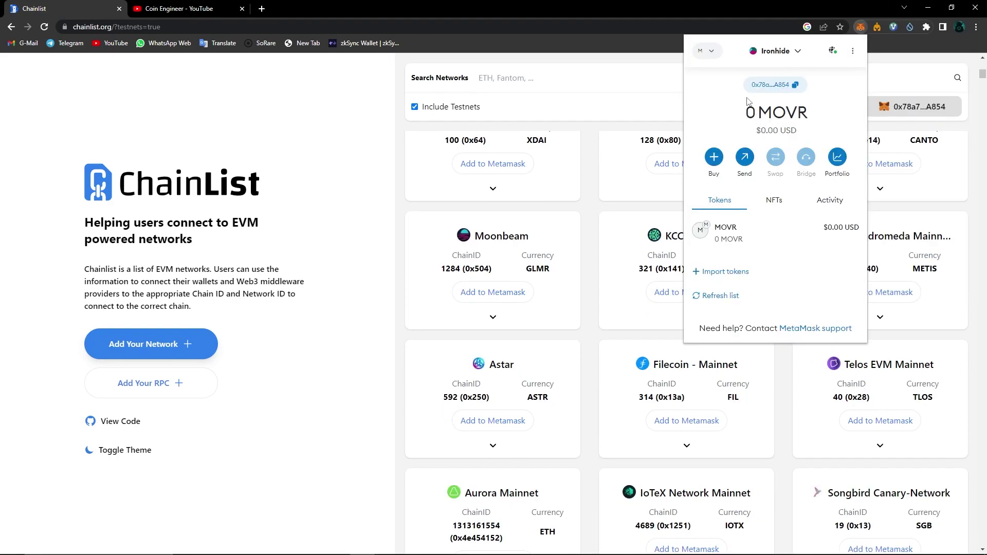
- Check MetaMask's network list shows Moonriver, then dismiss the wallet popup
left_click(709, 51)
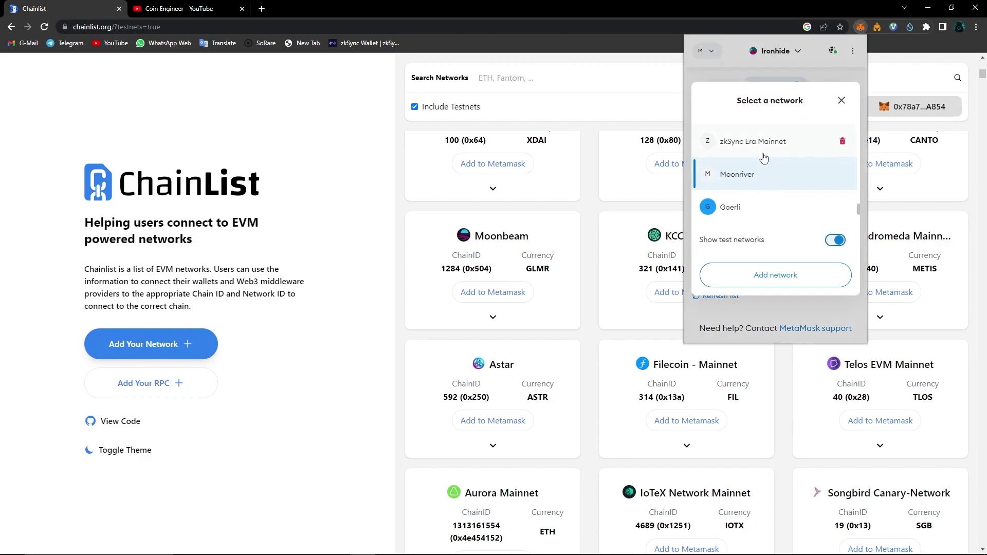
left_click(766, 57)
left_click(623, 278)
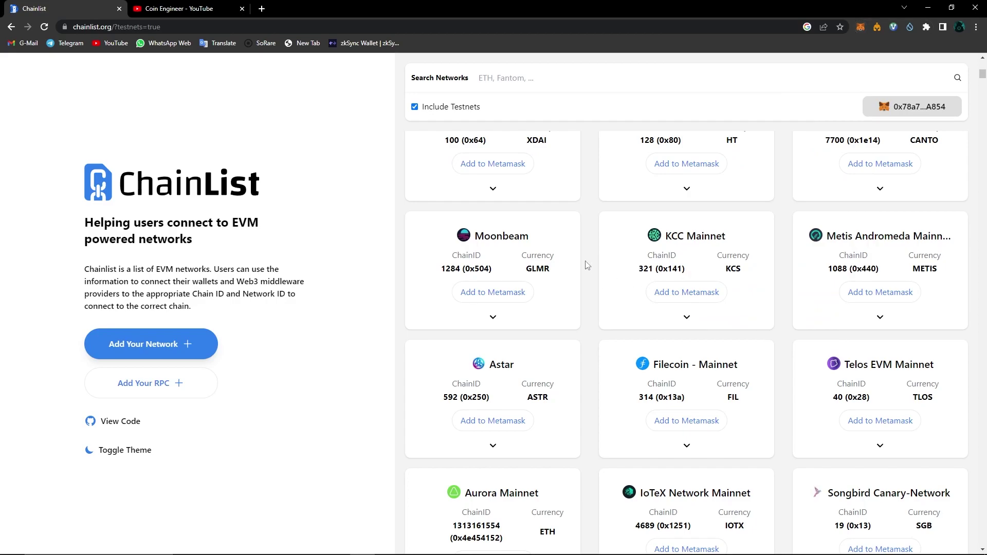
- Close the ChainList tab to reveal the Coin Engineer YouTube Playlists page
scroll(986, 280, "up", 10)
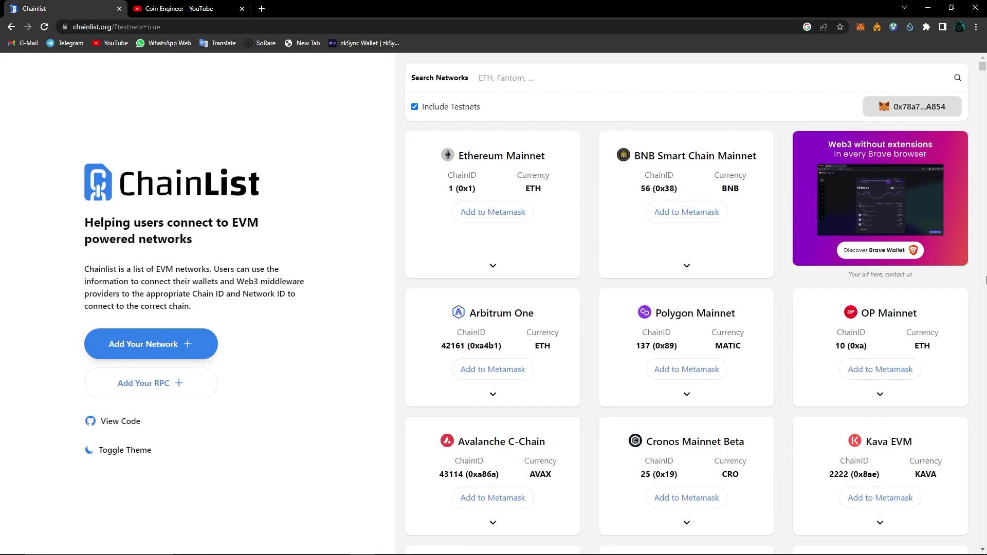
key("ctrl+w")
scroll(514, 309, "down", 1)
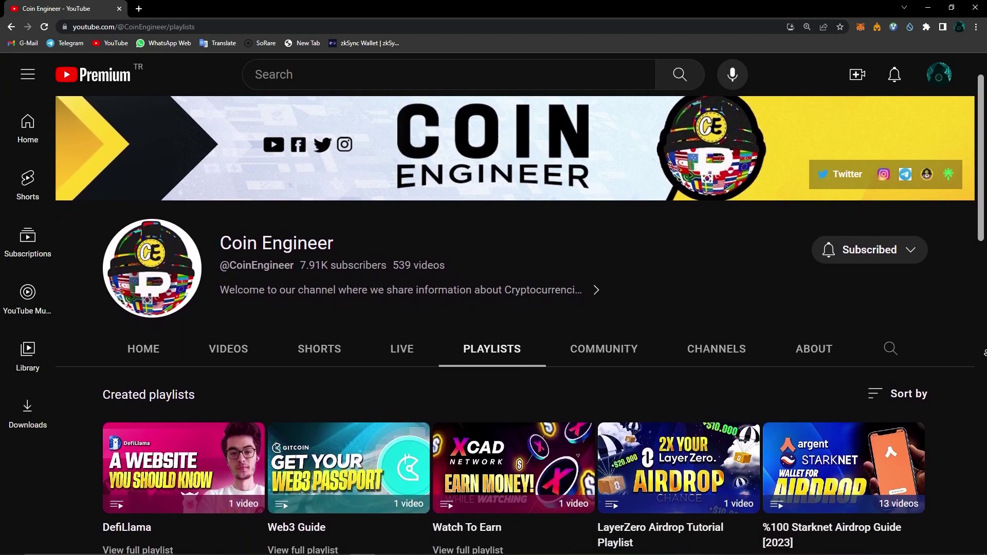